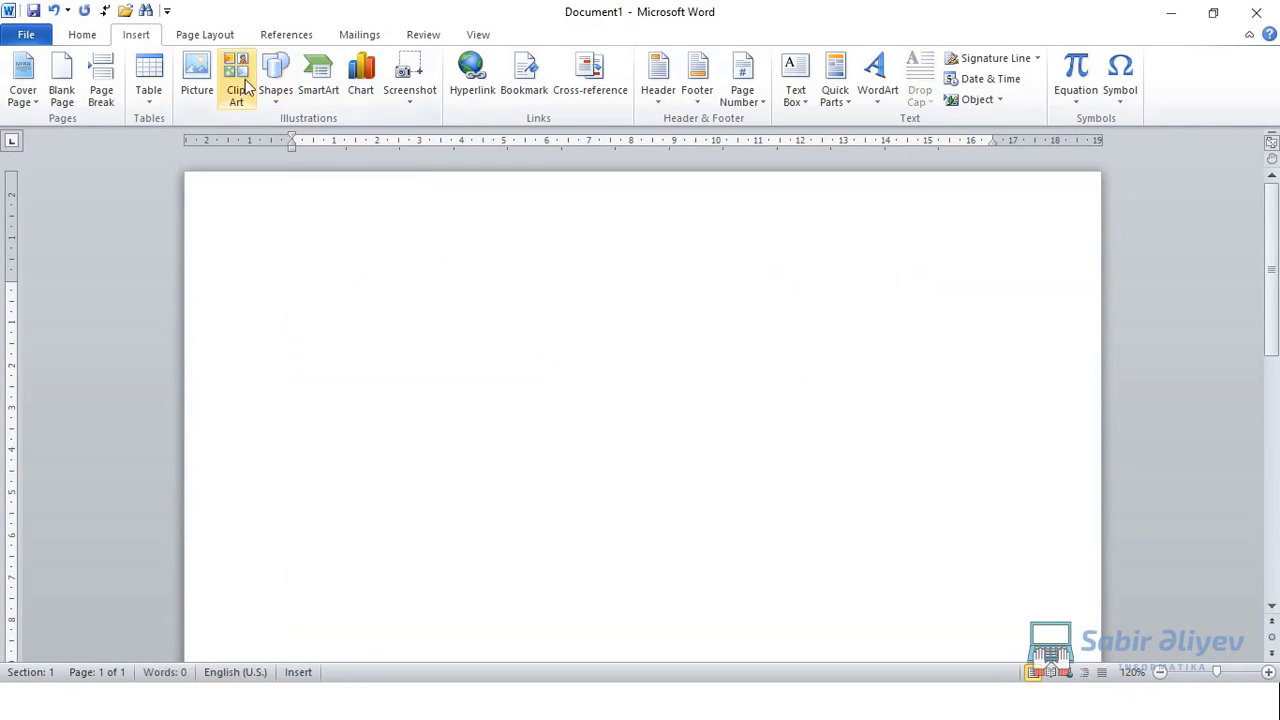
- Insert the picture plata from the Pictures folder to check its contextual tabs, and delete it from the page
click(211, 90)
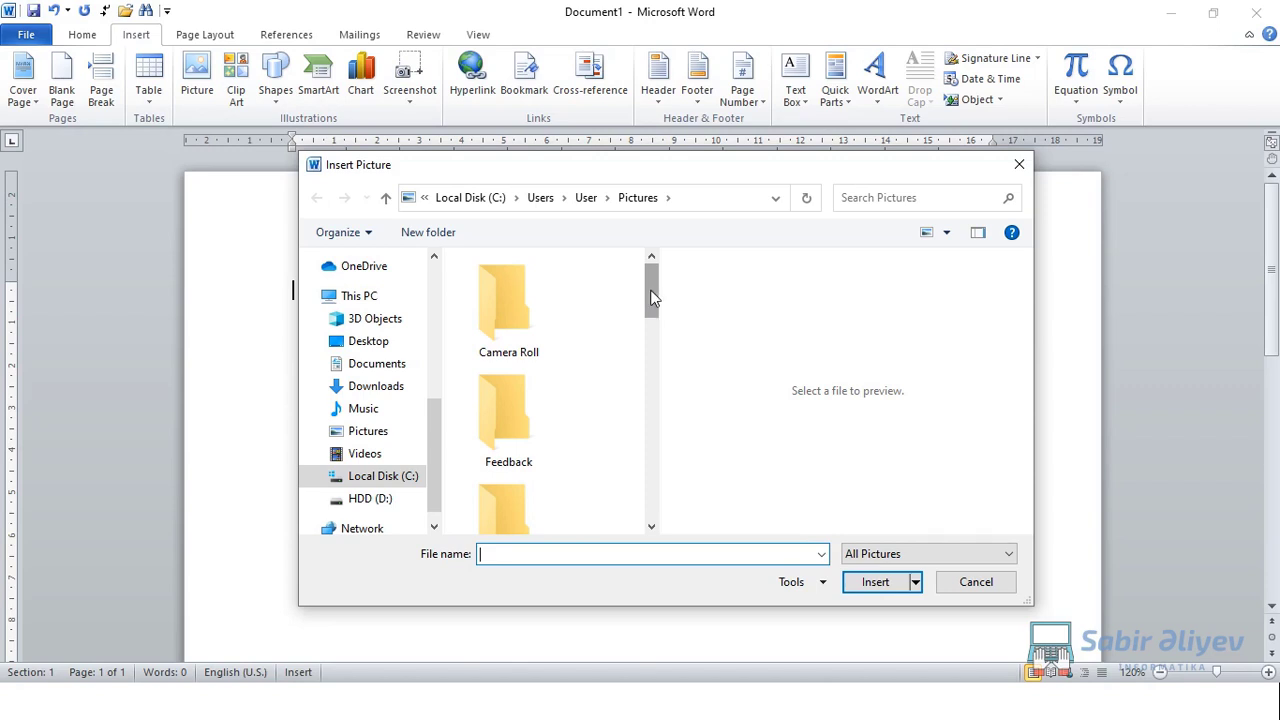
drag(654, 293, 650, 500)
click(548, 332)
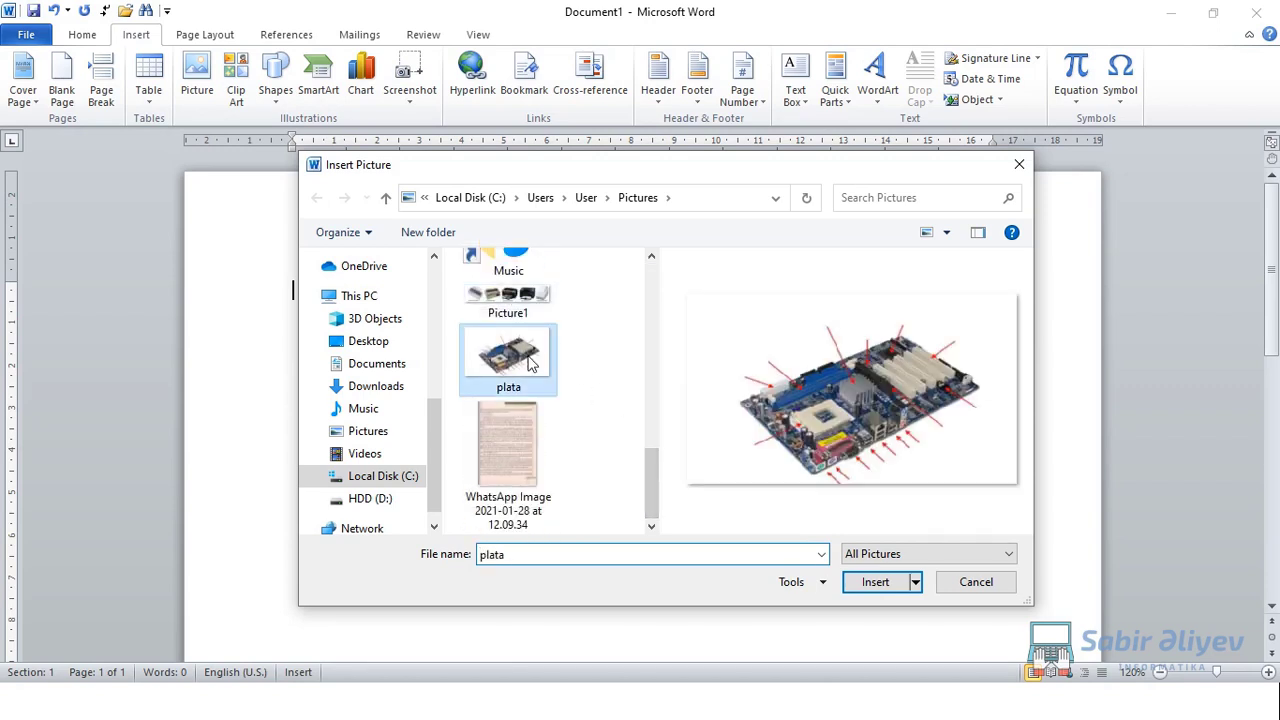
click(868, 585)
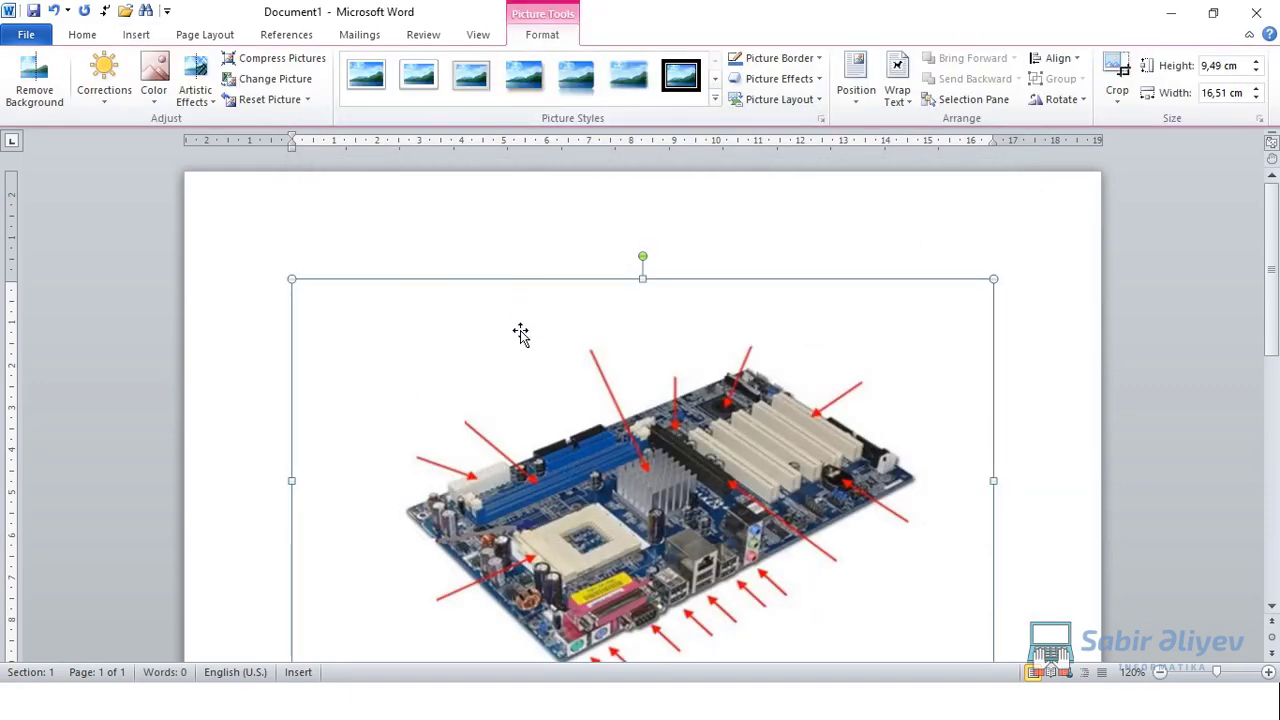
key(Delete)
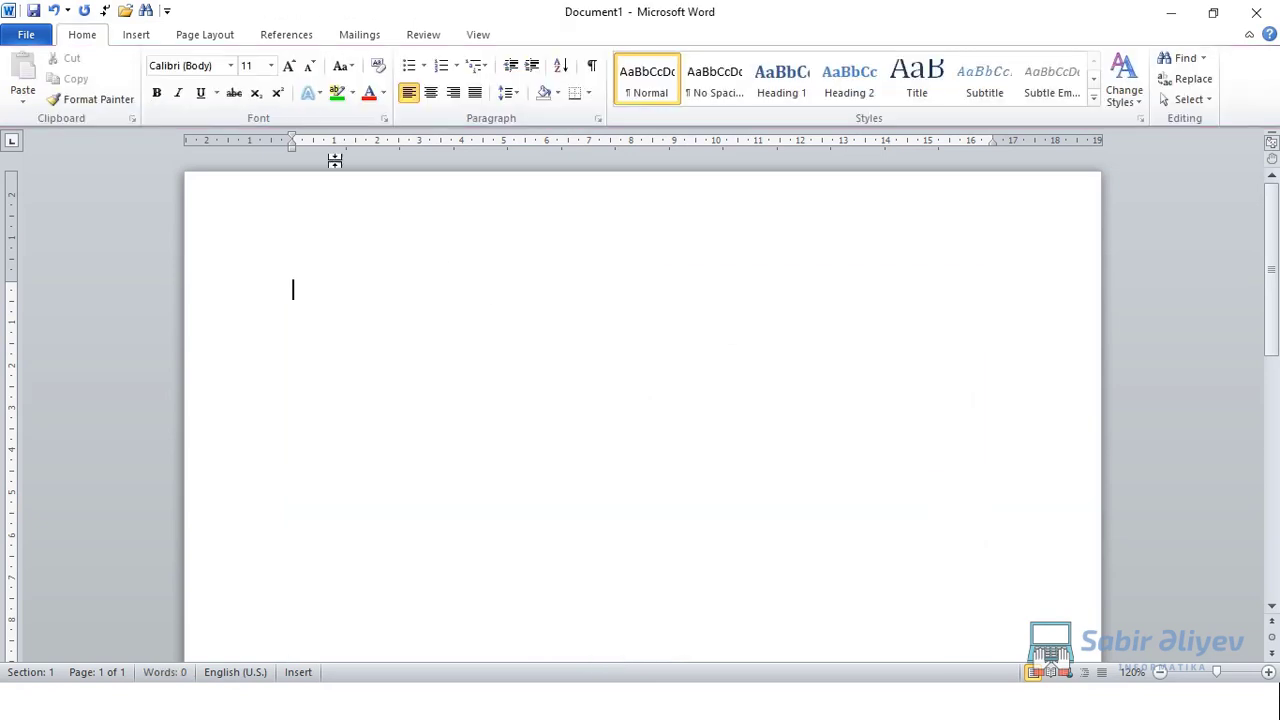
- List all available clip art, insert the woman at a computer to check its contextual tabs, and delete it
click(150, 37)
click(248, 100)
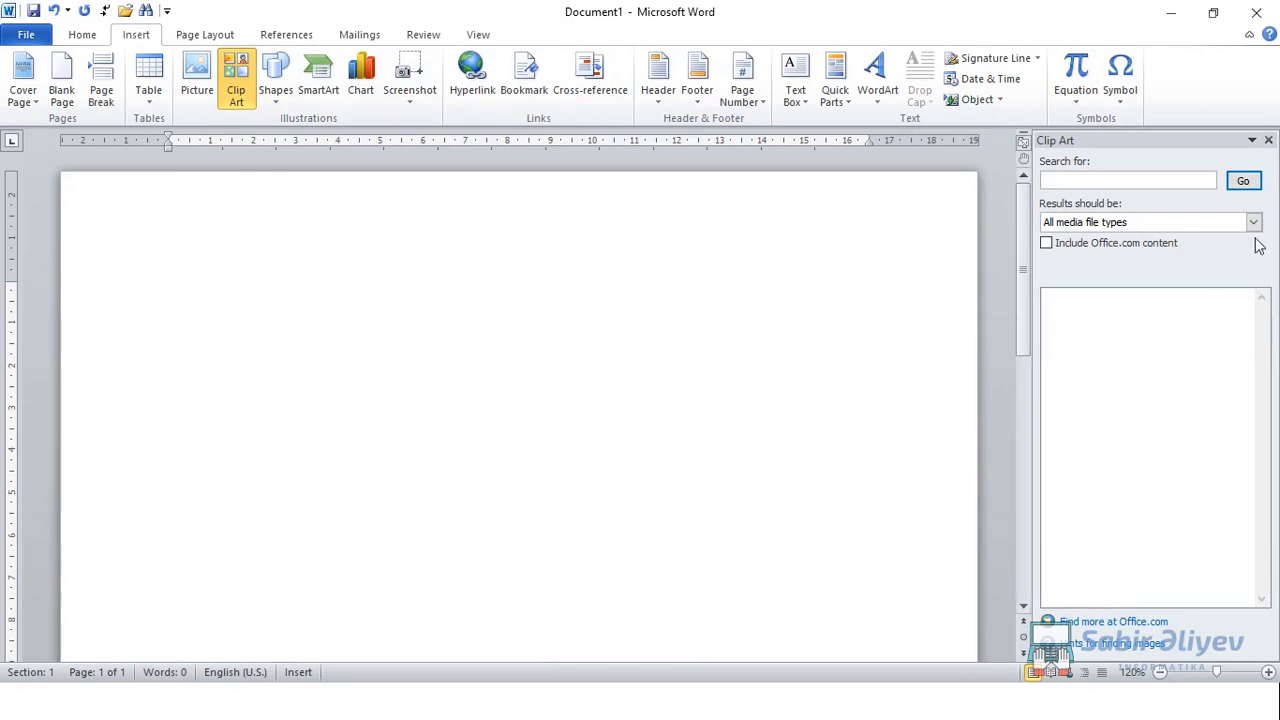
click(1244, 184)
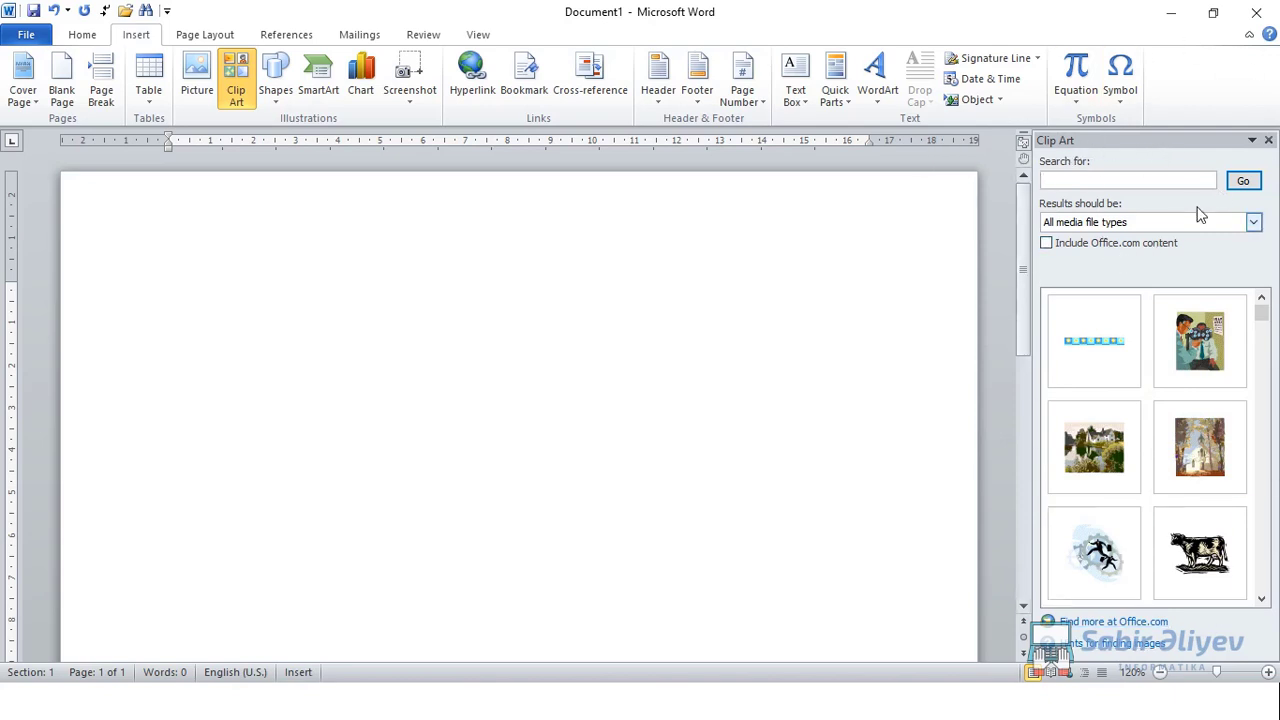
click(1240, 184)
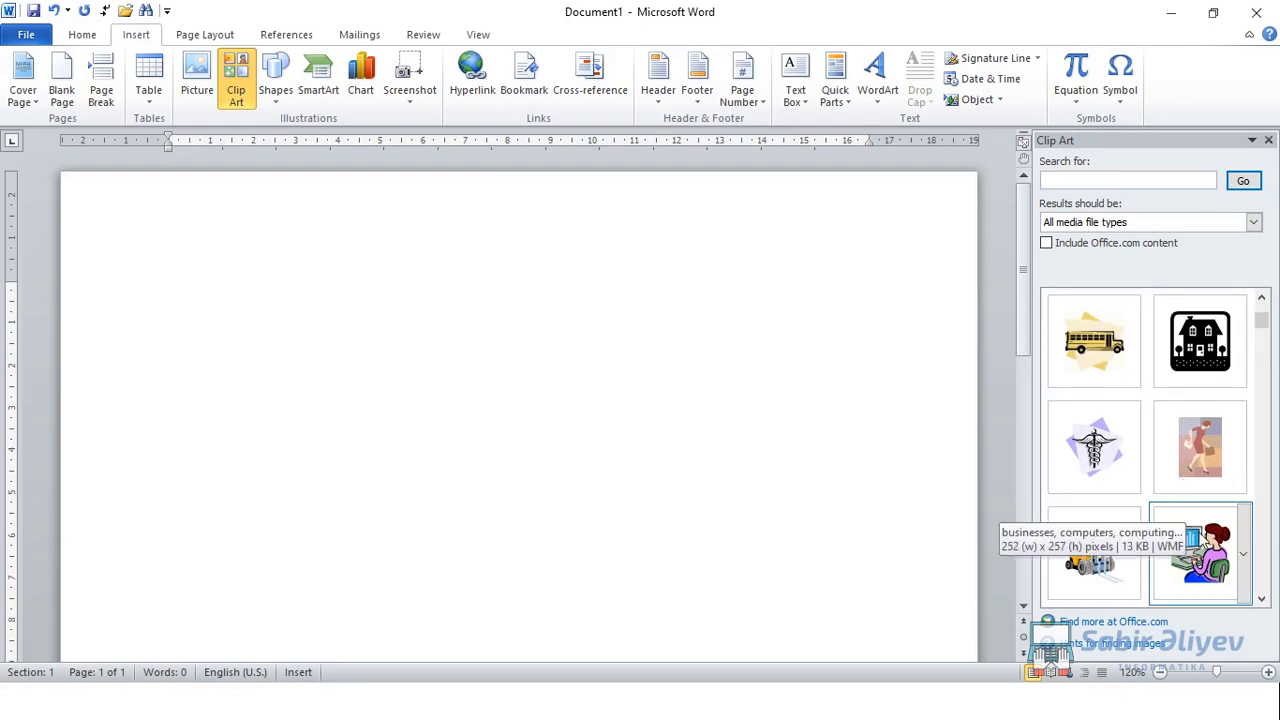
click(1195, 540)
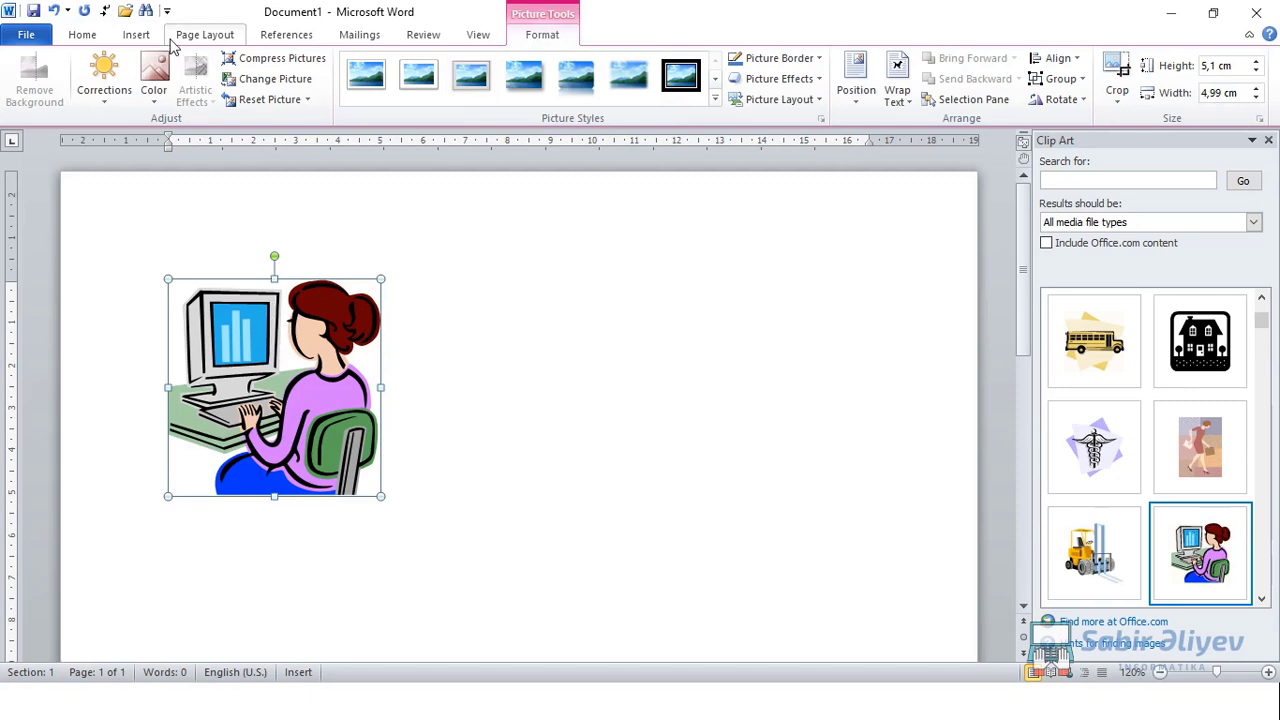
key(Delete)
- Draw a cube about 4.59 cm high and 5.06 cm wide to check its contextual tabs, delete it and close the clip art pane
click(146, 36)
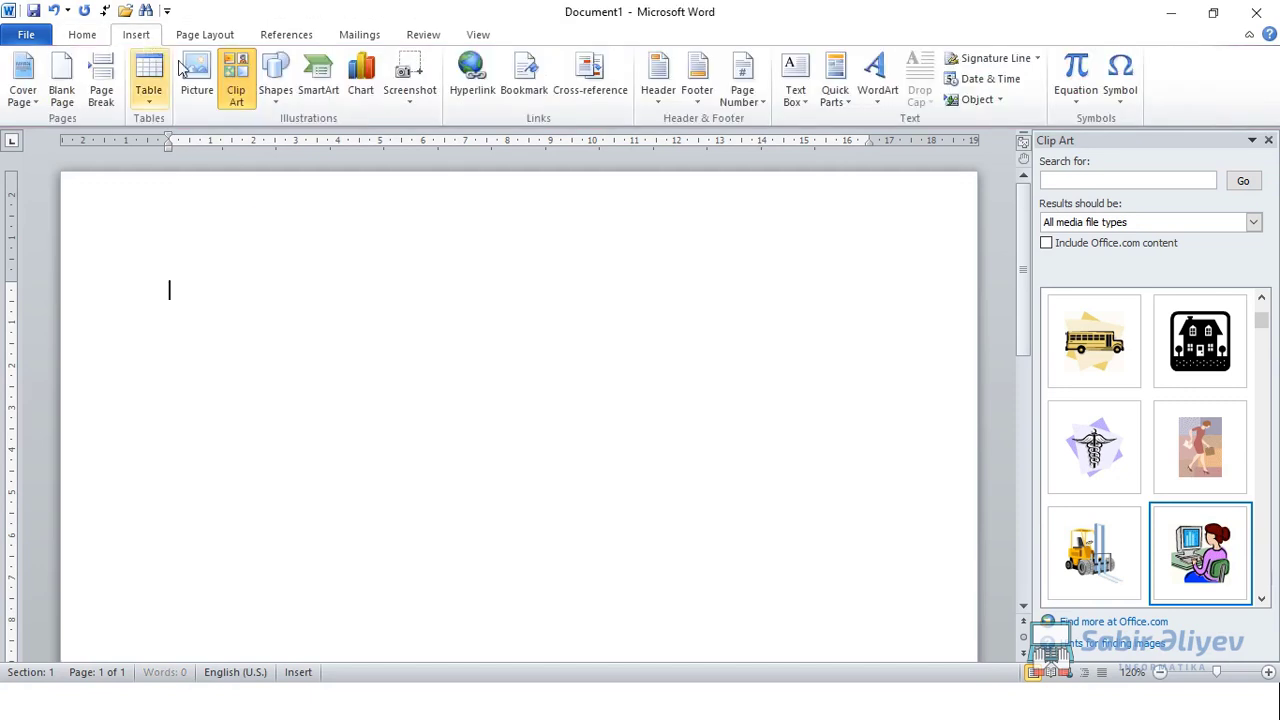
click(276, 95)
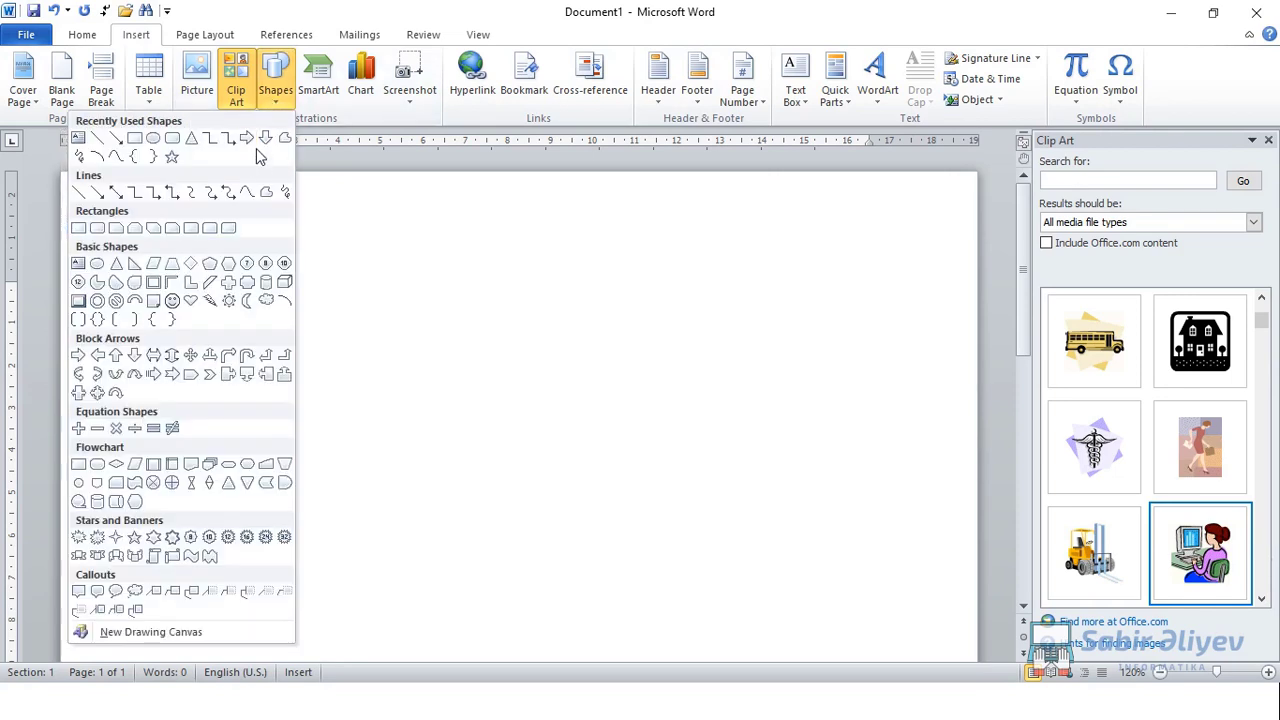
click(284, 282)
mouse_move(332, 251)
mouse_down()
mouse_move(380, 369)
mouse_move(543, 420)
mouse_move(548, 447)
mouse_up()
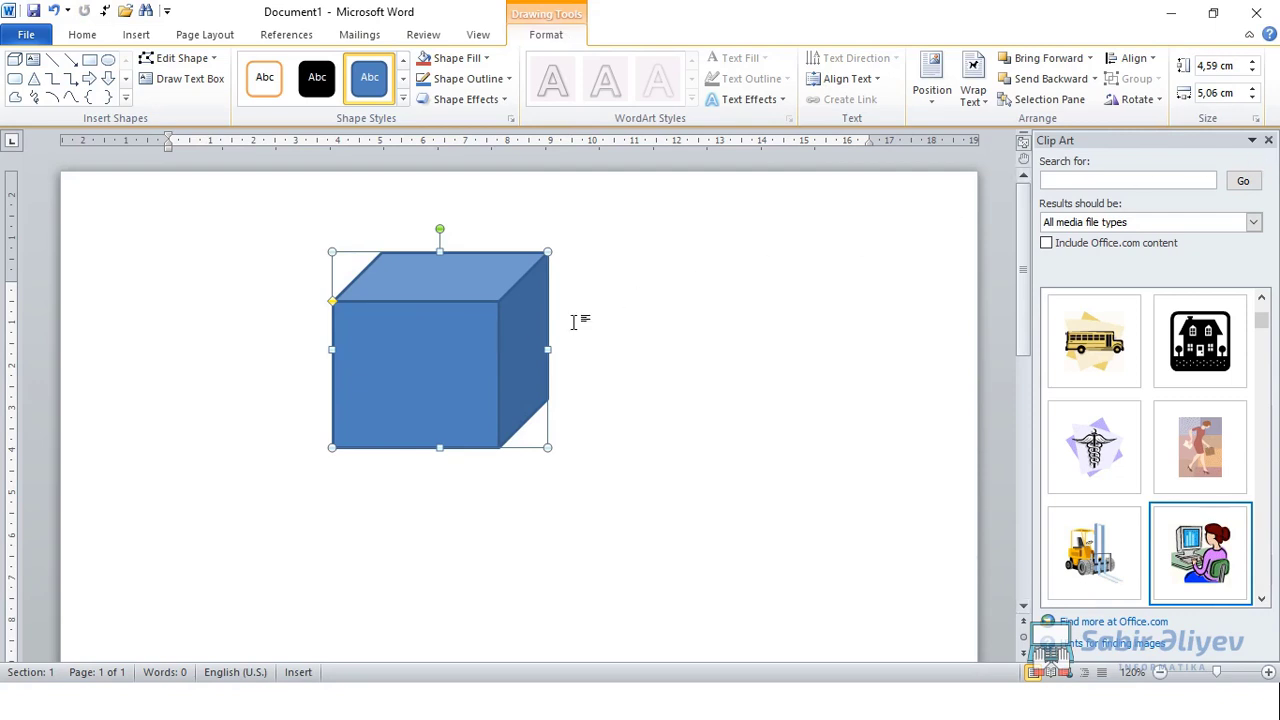
key(Delete)
click(1268, 140)
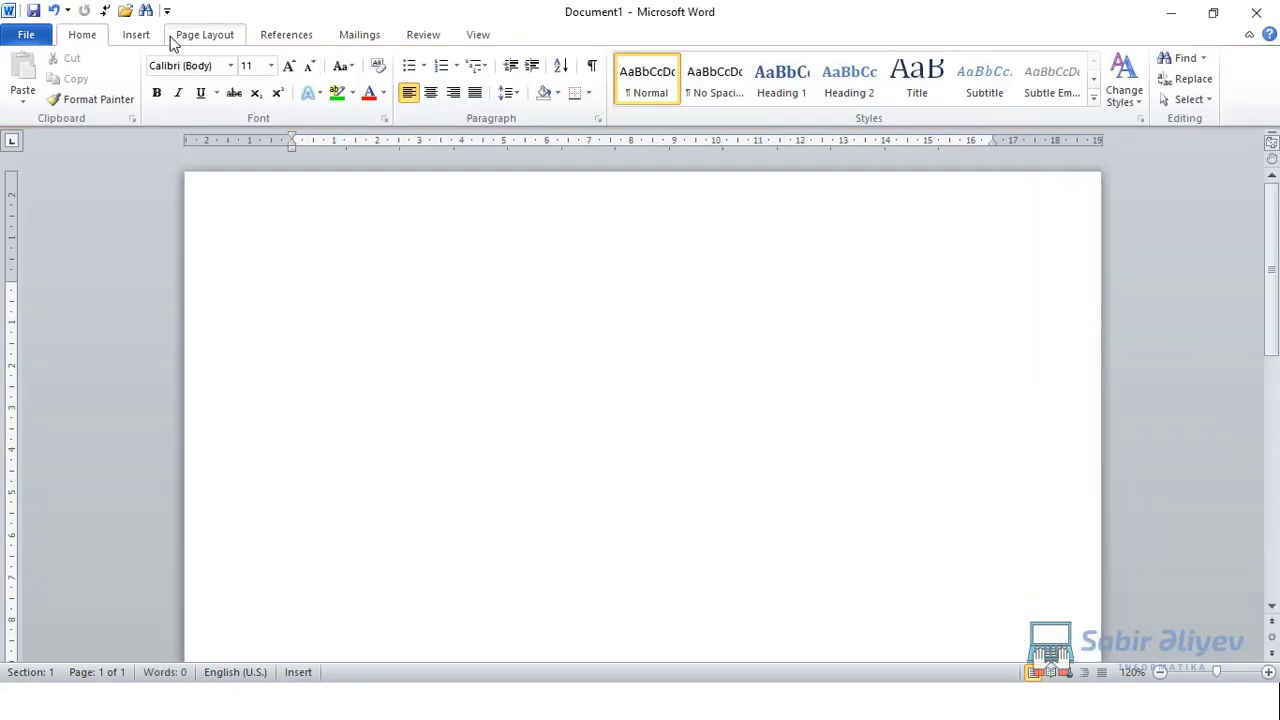
- Insert a Basic Block List SmartArt graphic to check its contextual tabs, and delete the whole graphic
click(138, 36)
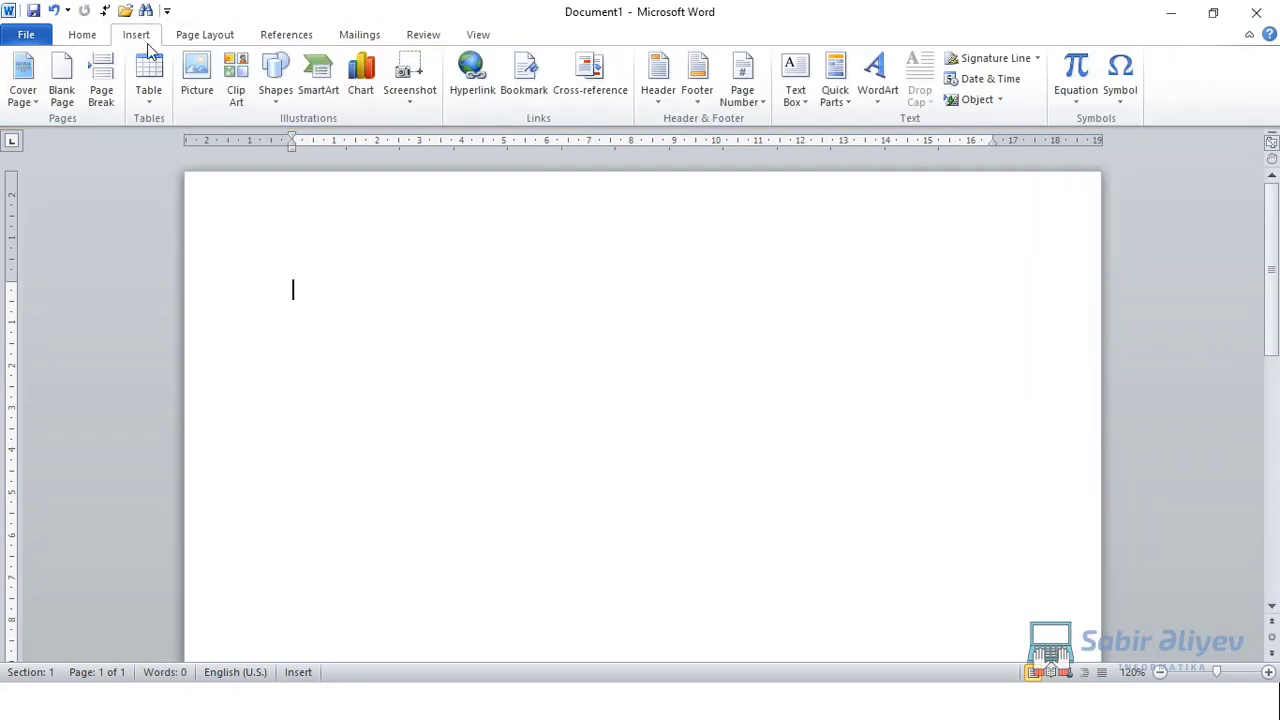
click(316, 92)
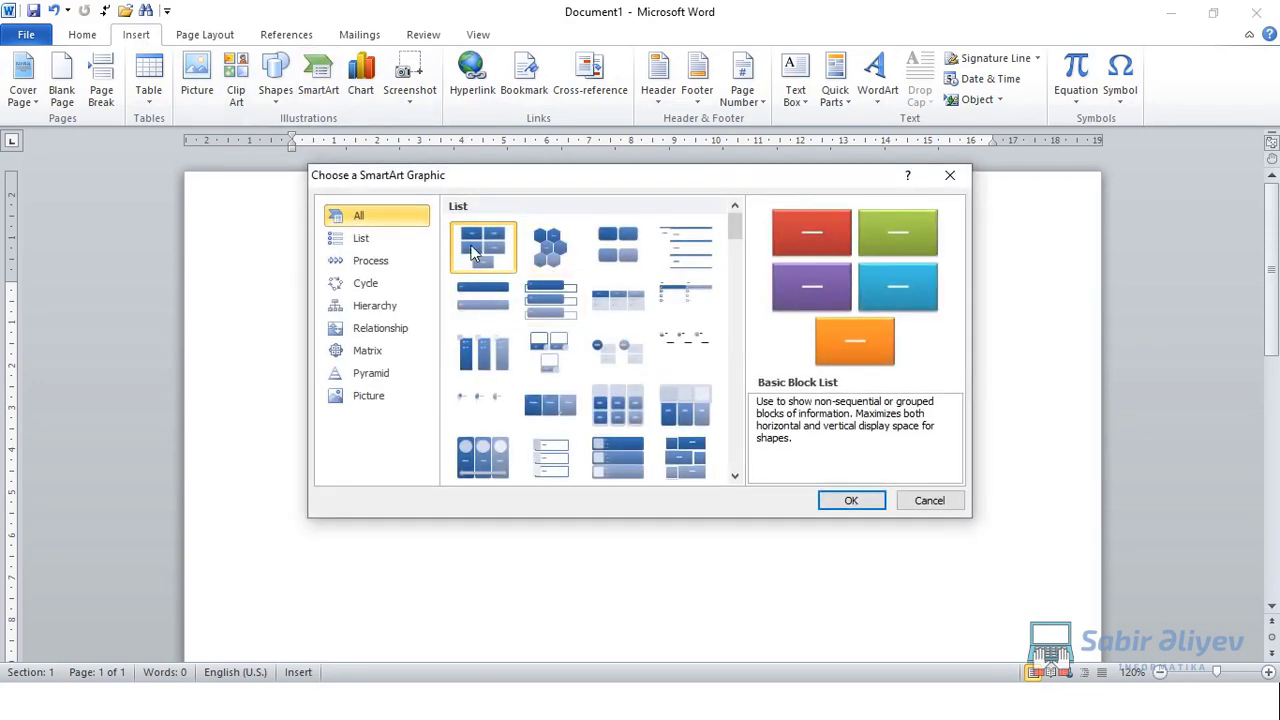
click(850, 501)
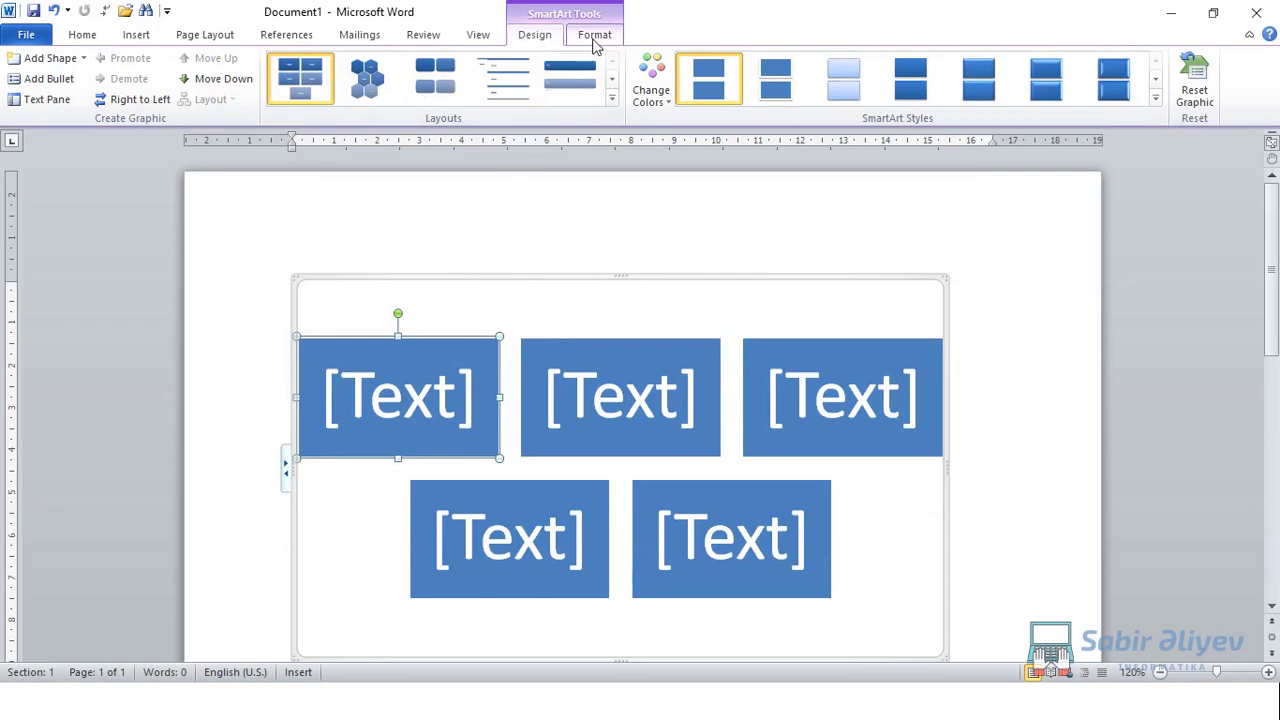
click(621, 278)
key(Delete)
- Insert the default column chart, maximize the document window to check the chart's contextual tabs, and delete the chart
click(136, 35)
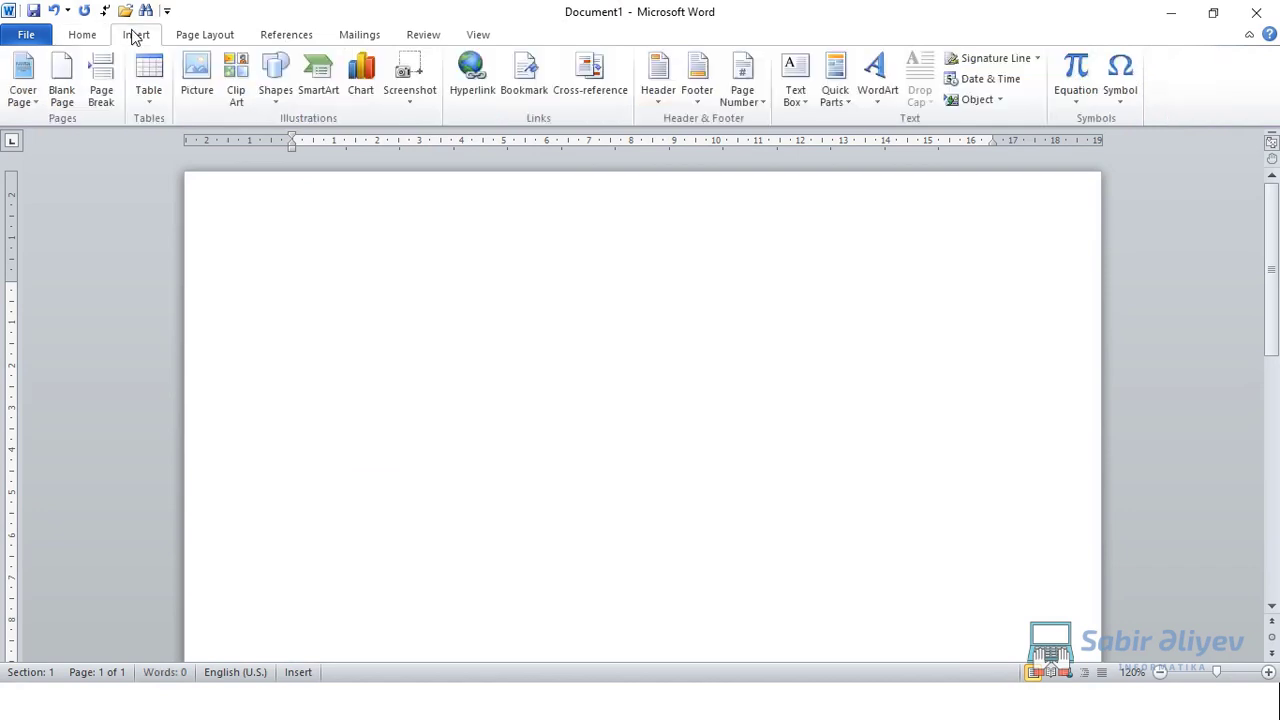
click(362, 88)
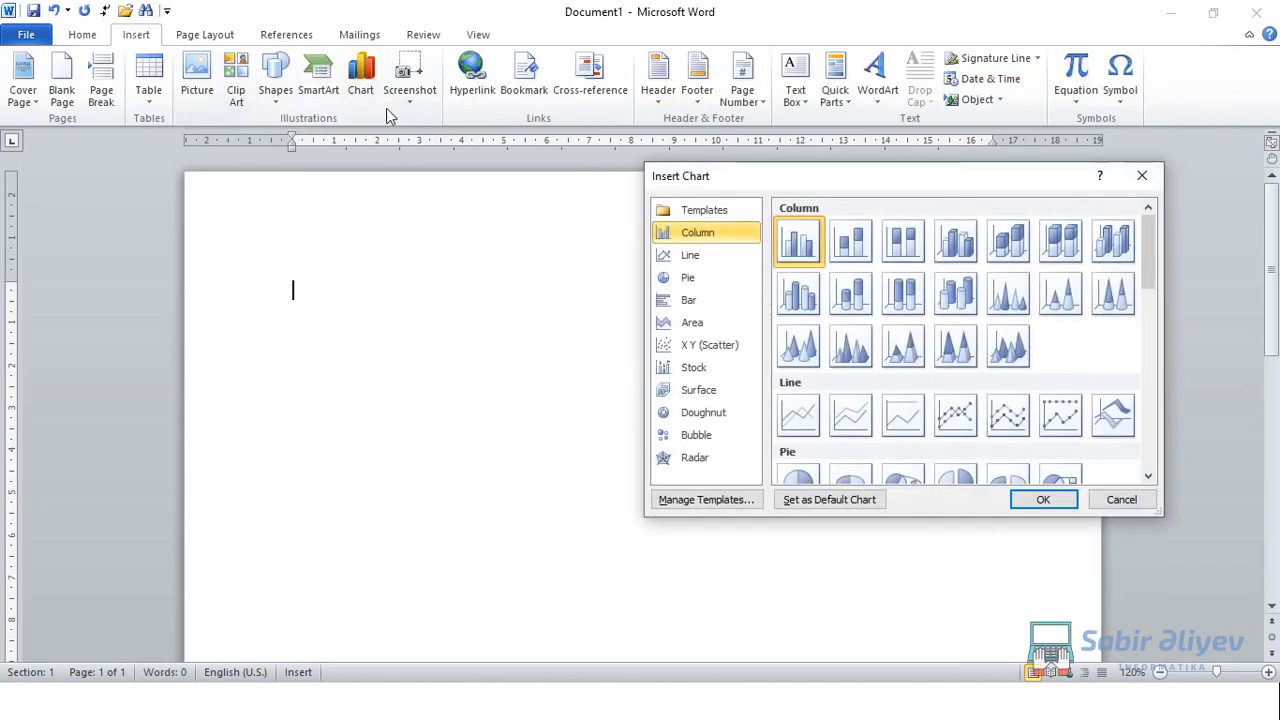
click(1043, 499)
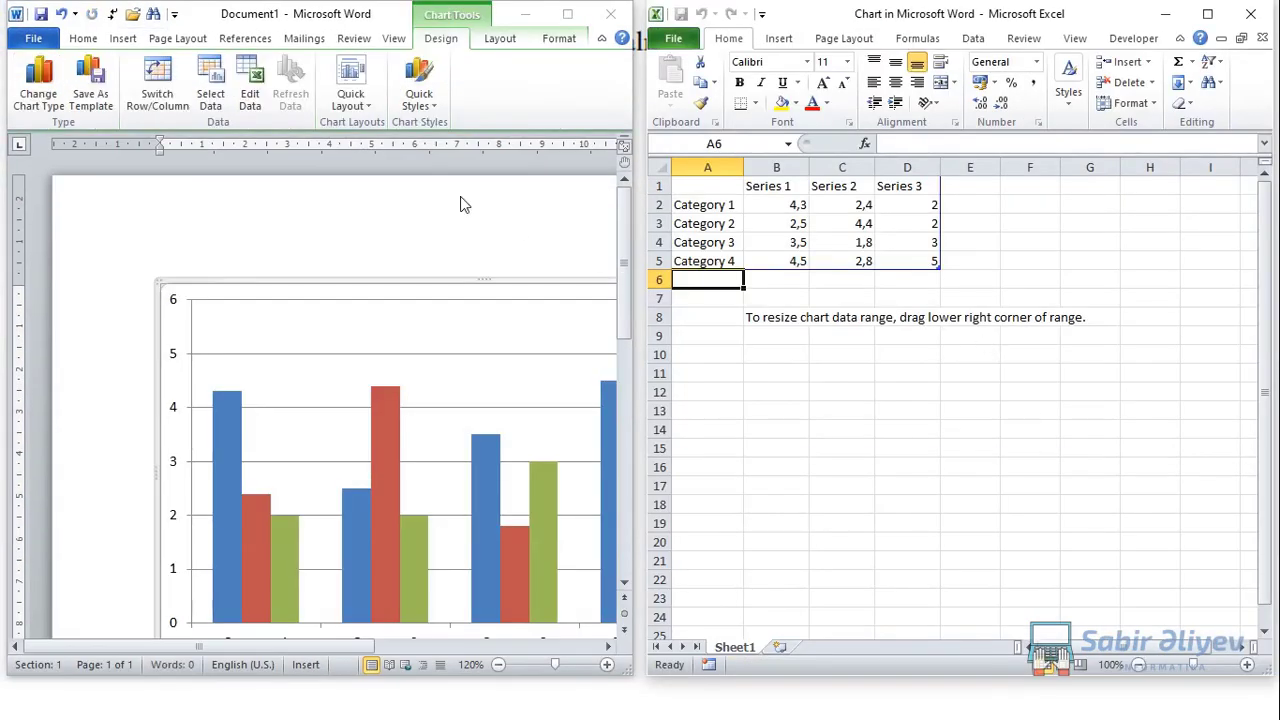
click(123, 38)
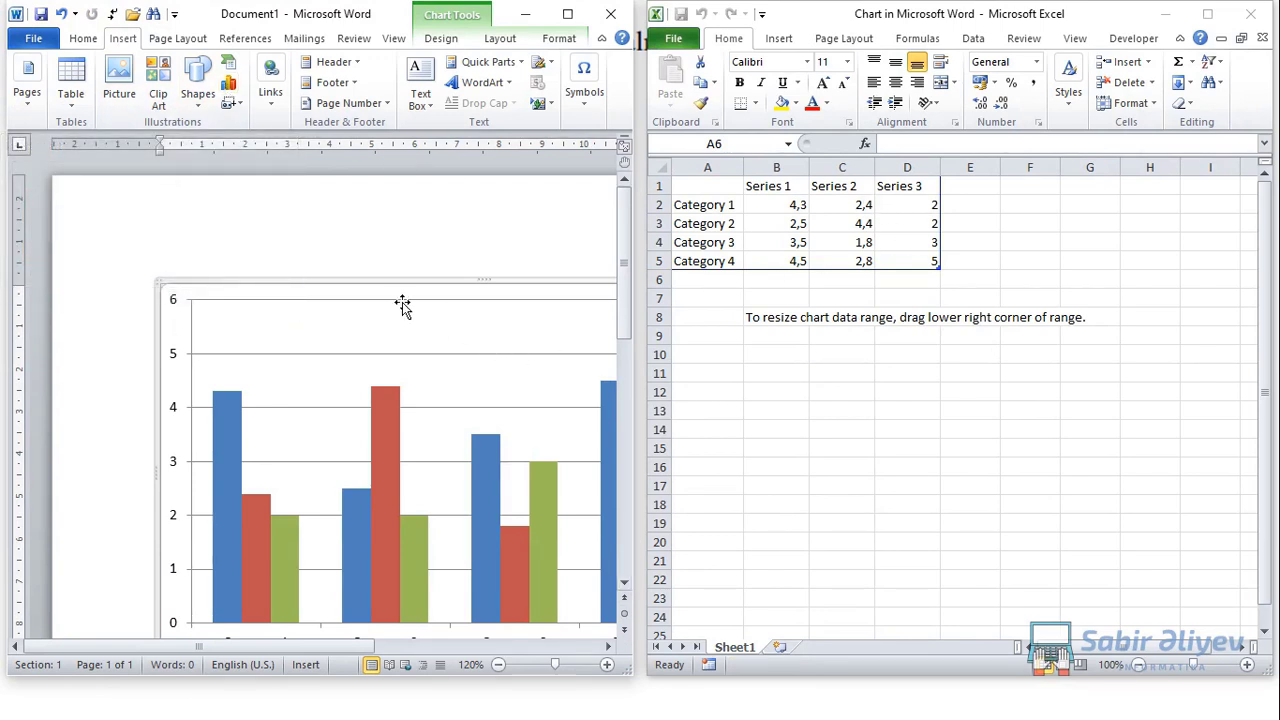
click(567, 13)
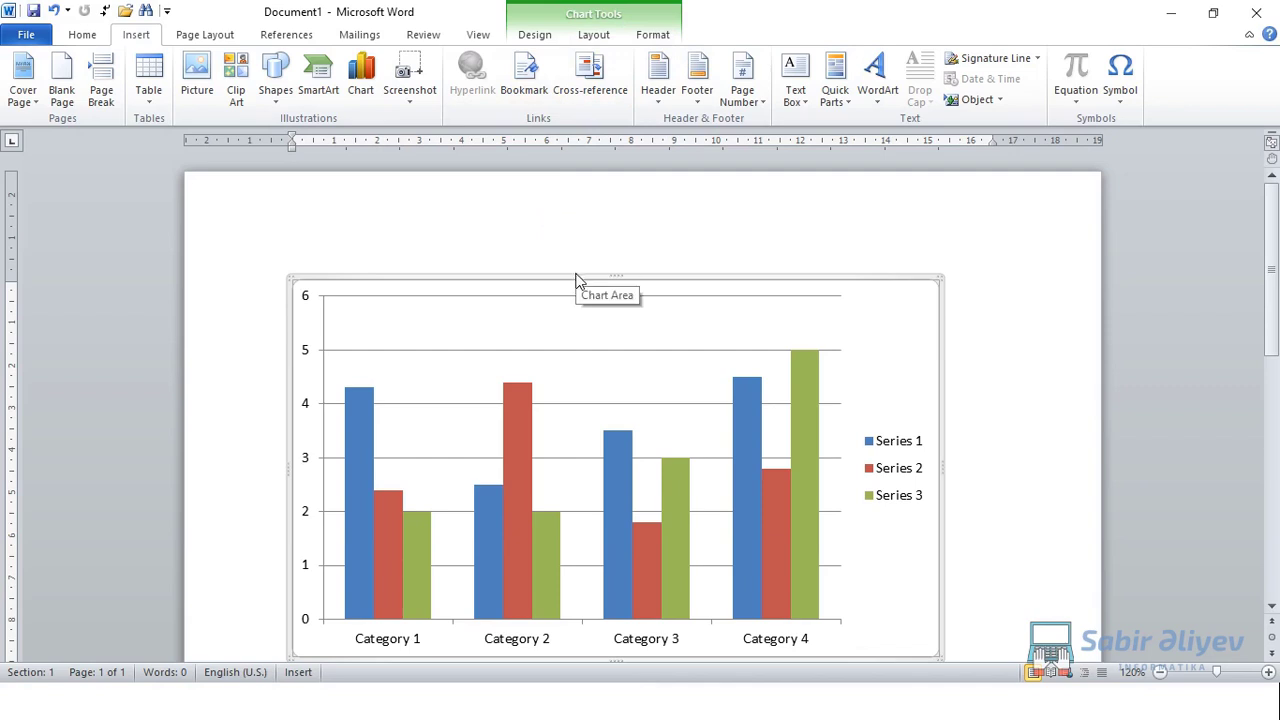
key(Delete)
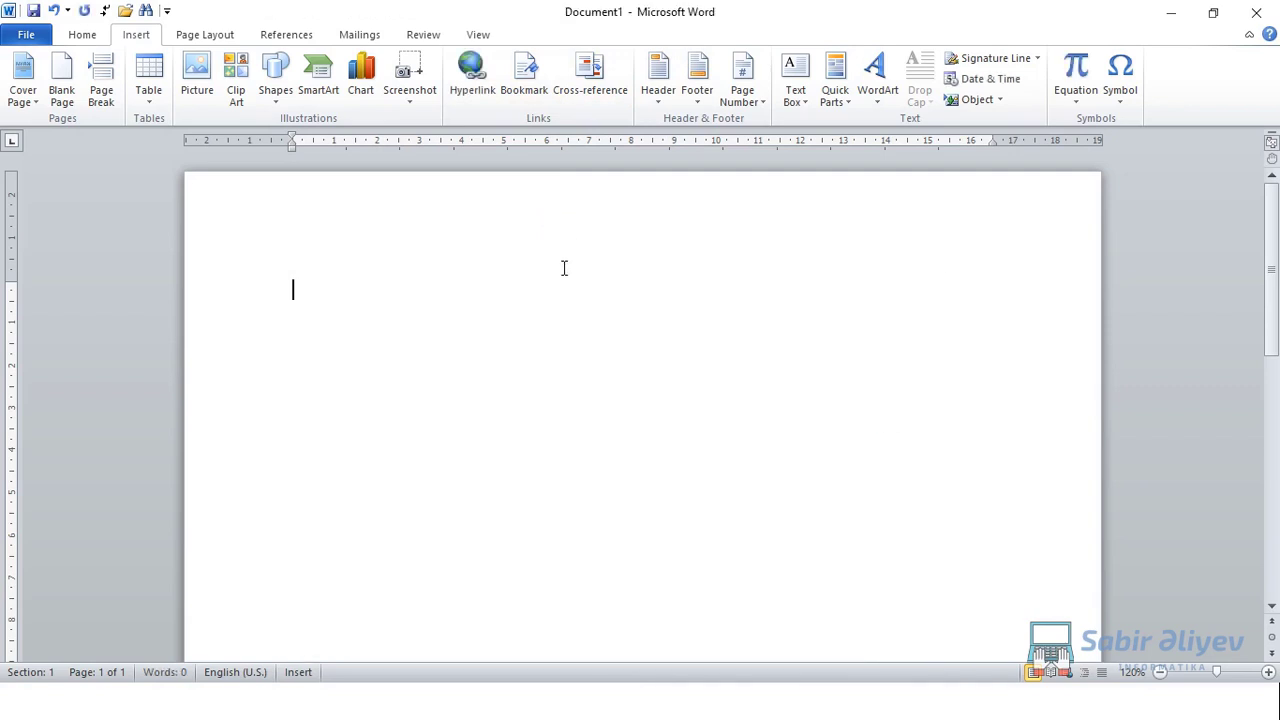
- Insert a screenshot of the open question window to check its contextual tabs, and delete it from the page
click(410, 100)
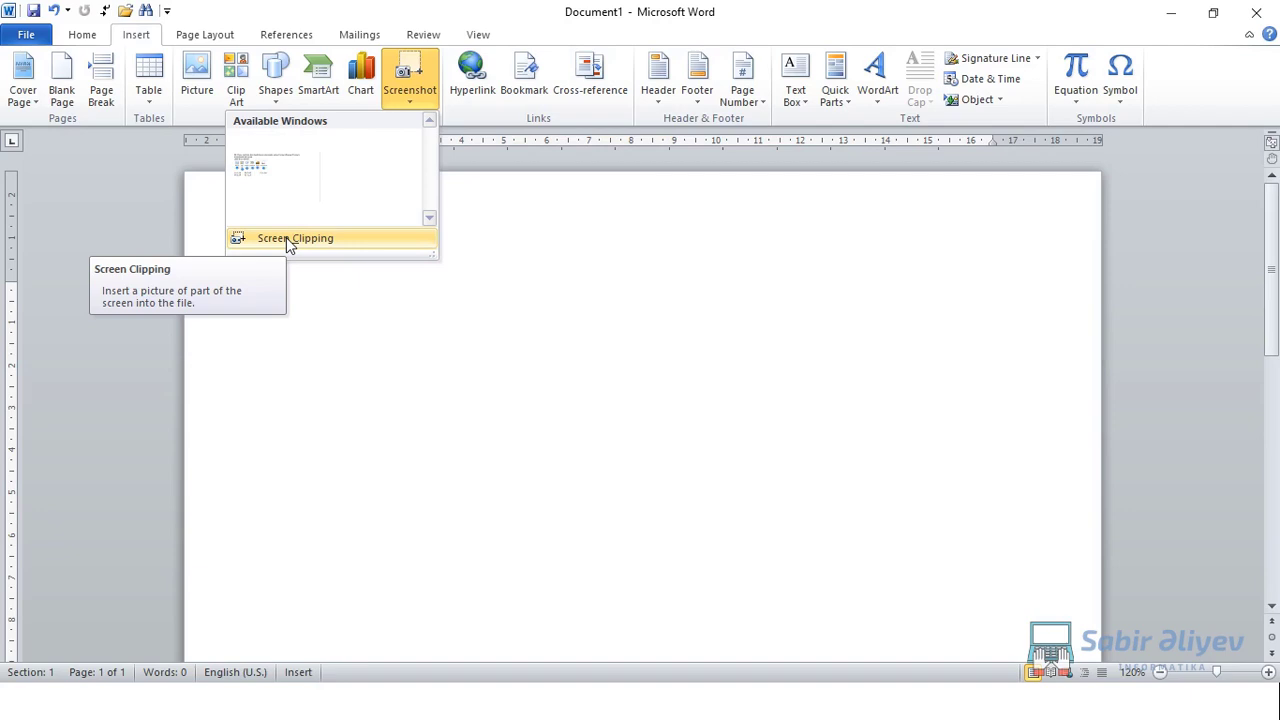
click(295, 181)
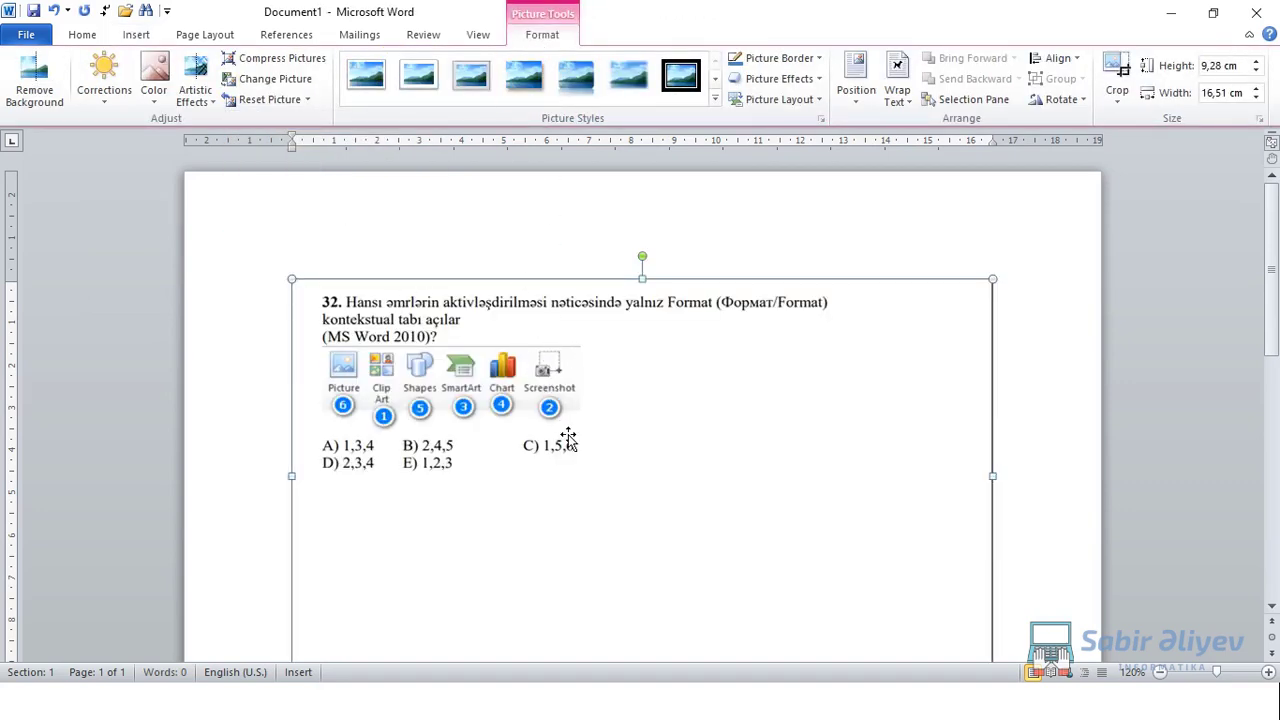
key(Delete)
click(136, 34)
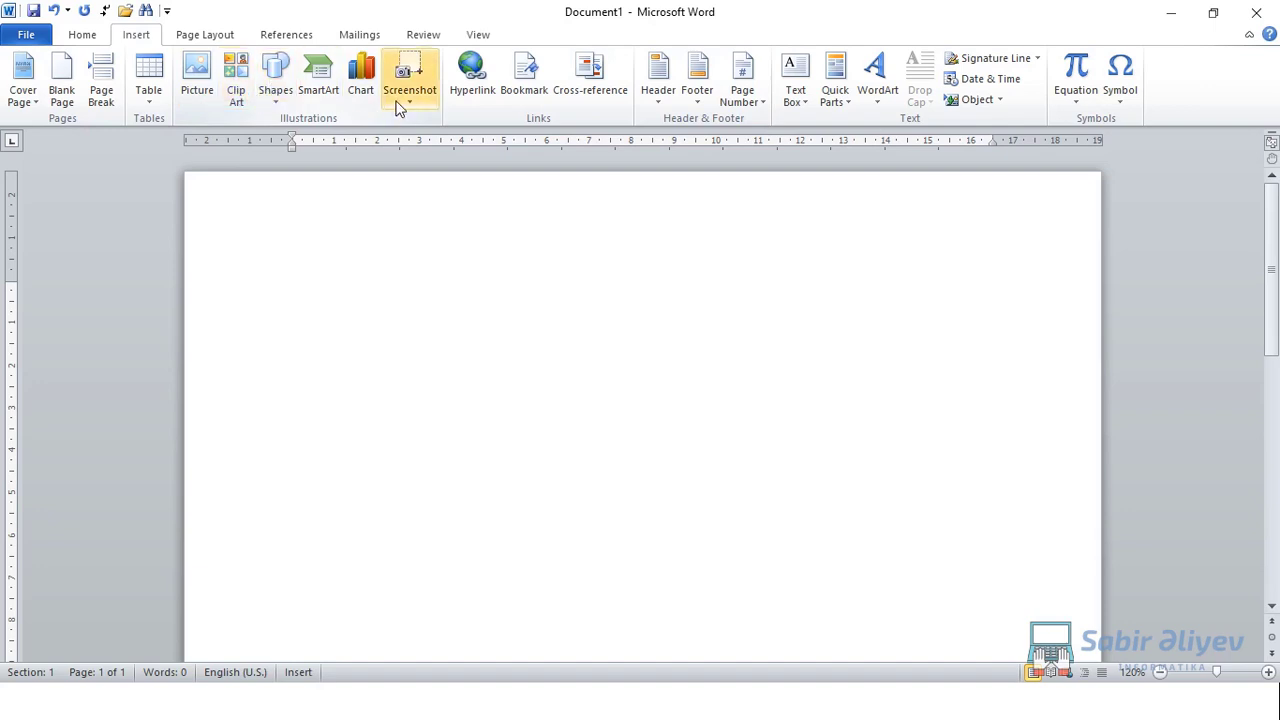
- Return to the question sheet and cross out answers A, B, D and E of question 32
click(1172, 20)
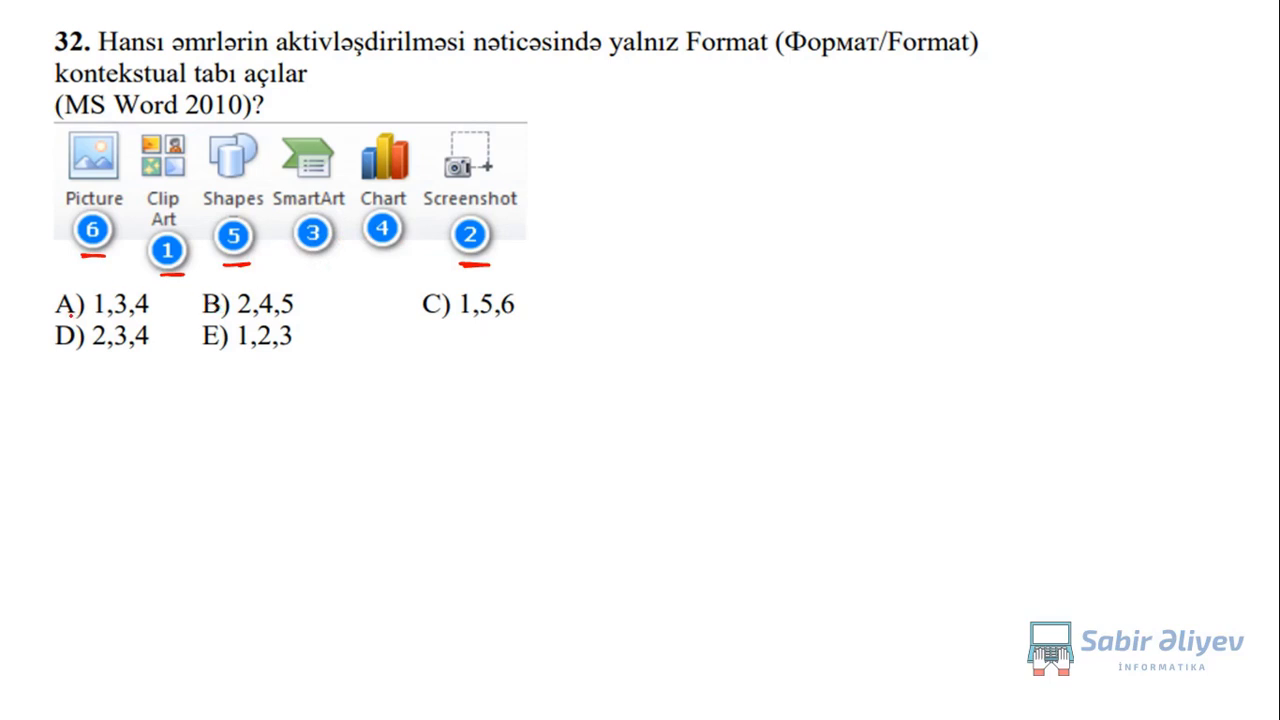
drag(50, 317, 93, 291)
drag(198, 315, 245, 290)
drag(191, 358, 242, 320)
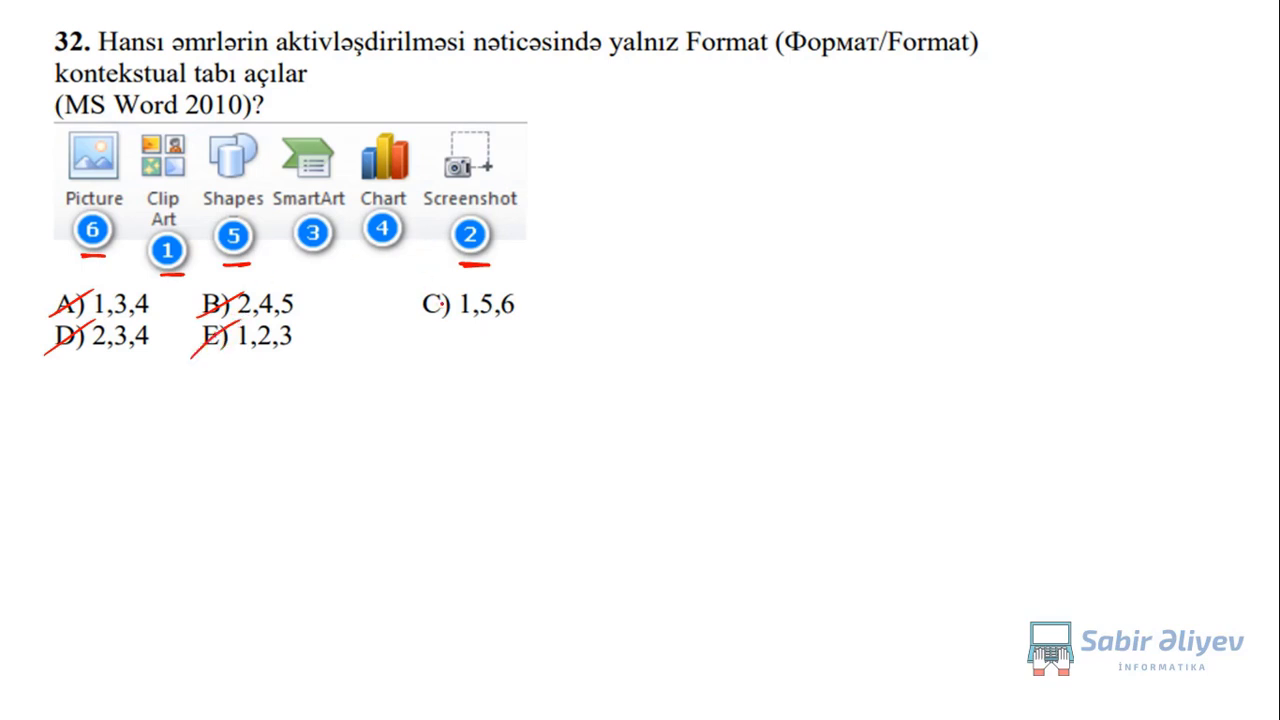